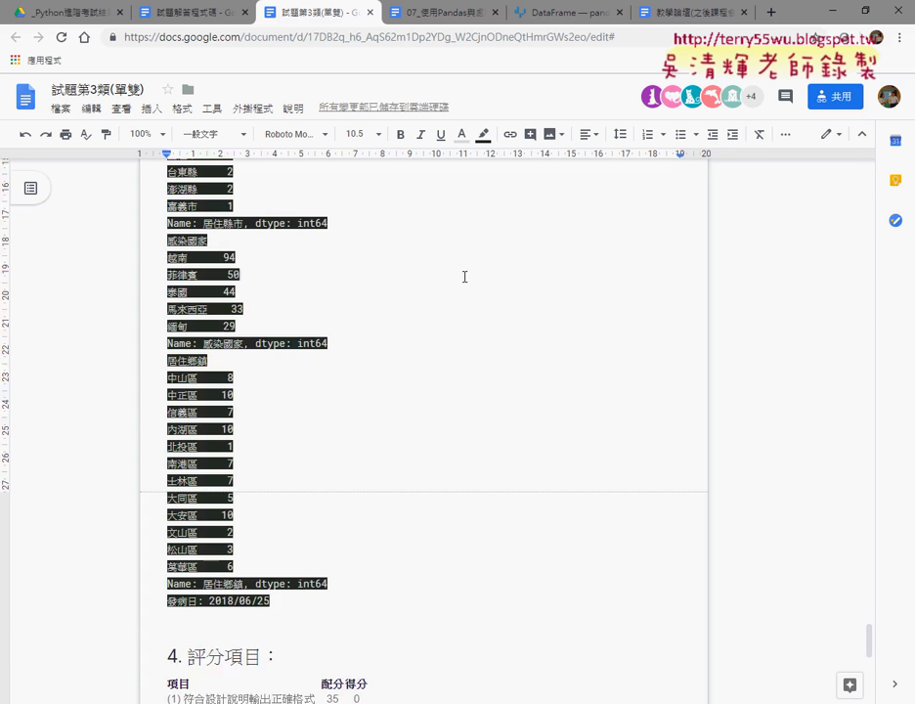
Highlight the read.csv file name in section 2, then go to the Drive exam-results folder.
{"action": "scroll", "coordinate": [475, 362], "scroll_direction": "up", "scroll_amount": 5}
{"action": "scroll", "coordinate": [475, 362], "scroll_direction": "up", "scroll_amount": 3}
{"action": "scroll", "coordinate": [475, 362], "scroll_direction": "up", "scroll_amount": 2}
{"action": "scroll", "coordinate": [474, 362], "scroll_direction": "up", "scroll_amount": 1}
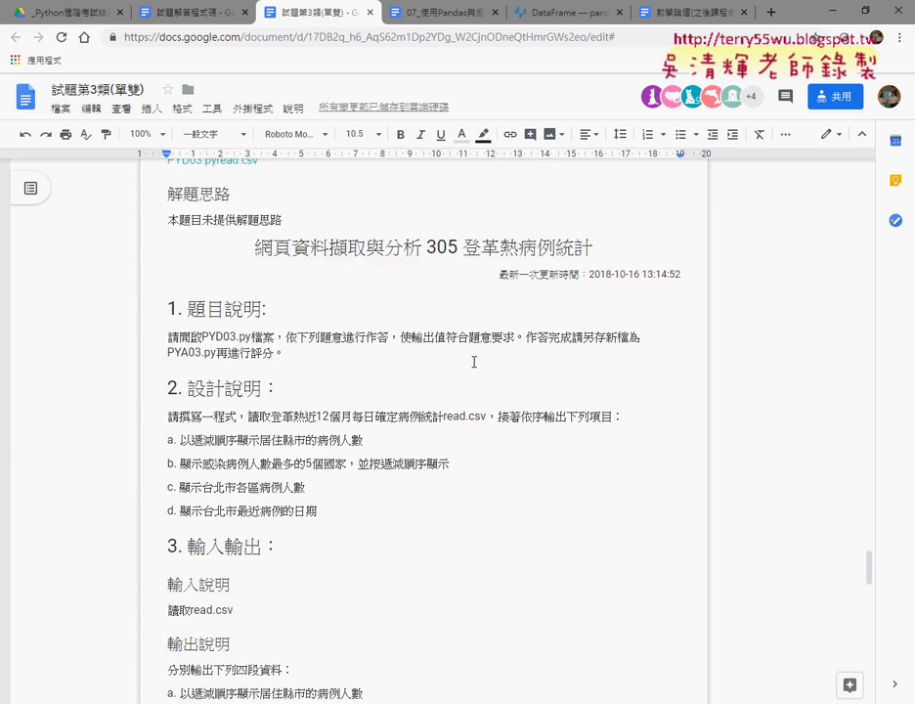
{"action": "scroll", "coordinate": [475, 362], "scroll_direction": "down", "scroll_amount": 2}
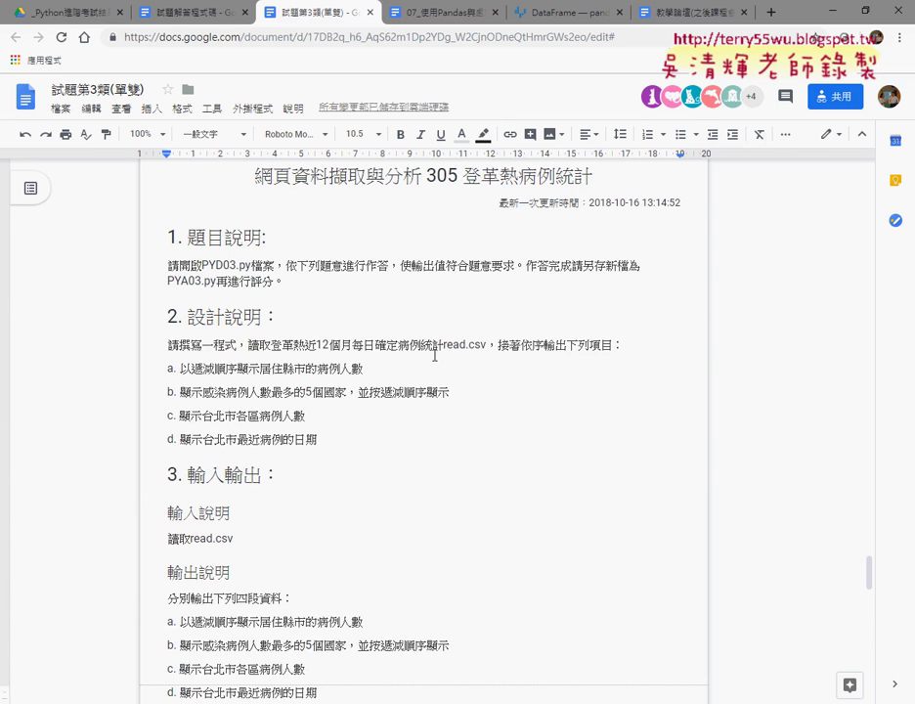
{"action": "left_click_drag", "start_coordinate": [443, 344], "coordinate": [486, 344]}
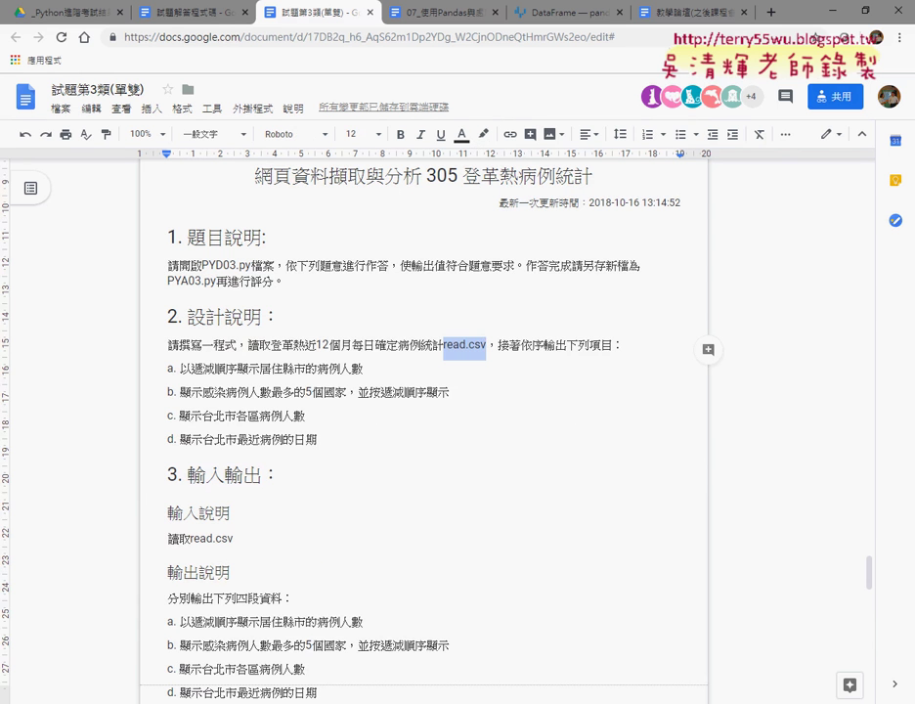
{"action": "left_click", "coordinate": [98, 10]}
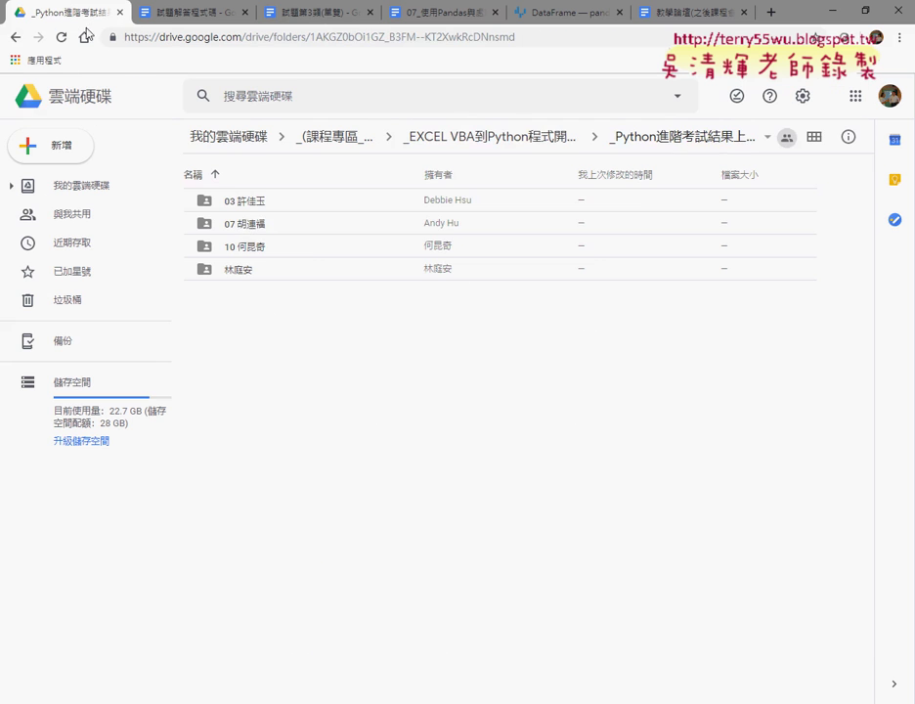
Navigate to Python 3證照考試 > Python 3擷取與分析 in Drive and select read305.csv.
{"action": "left_click", "coordinate": [14, 37]}
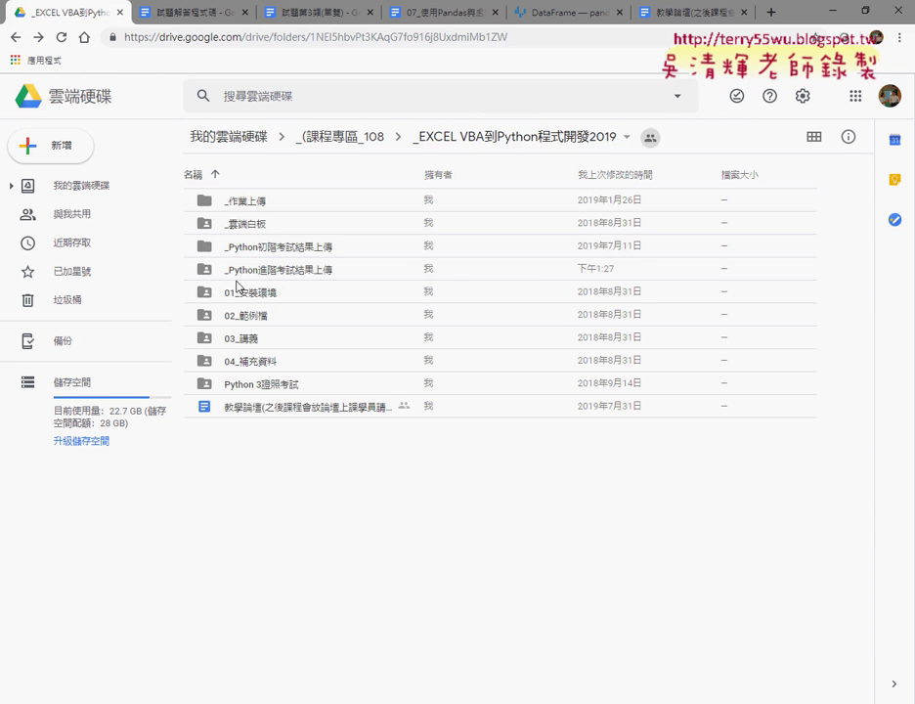
{"action": "double_click", "coordinate": [283, 382]}
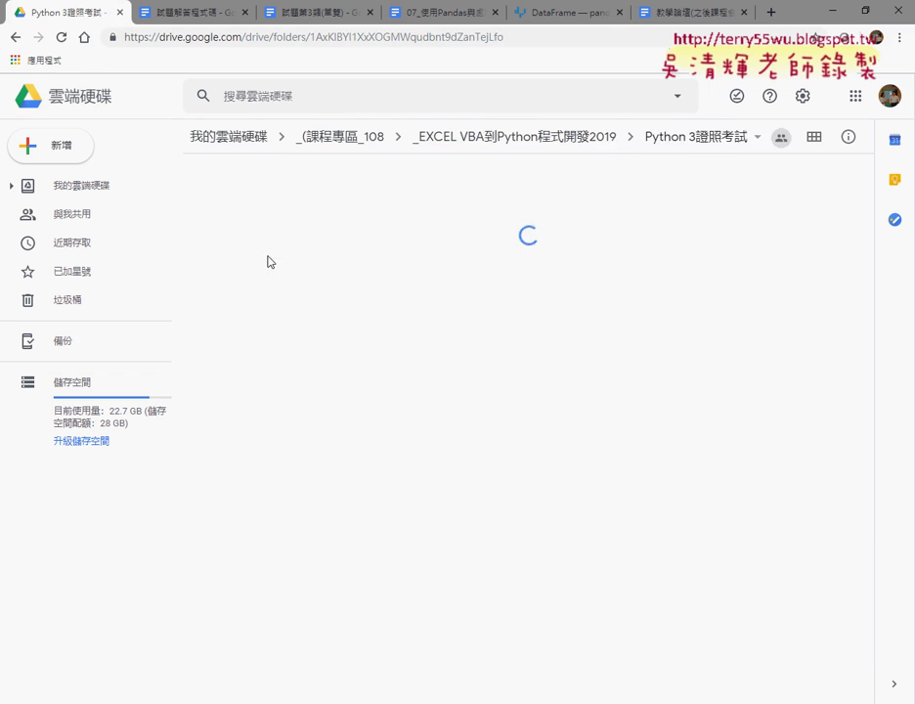
{"action": "double_click", "coordinate": [268, 247]}
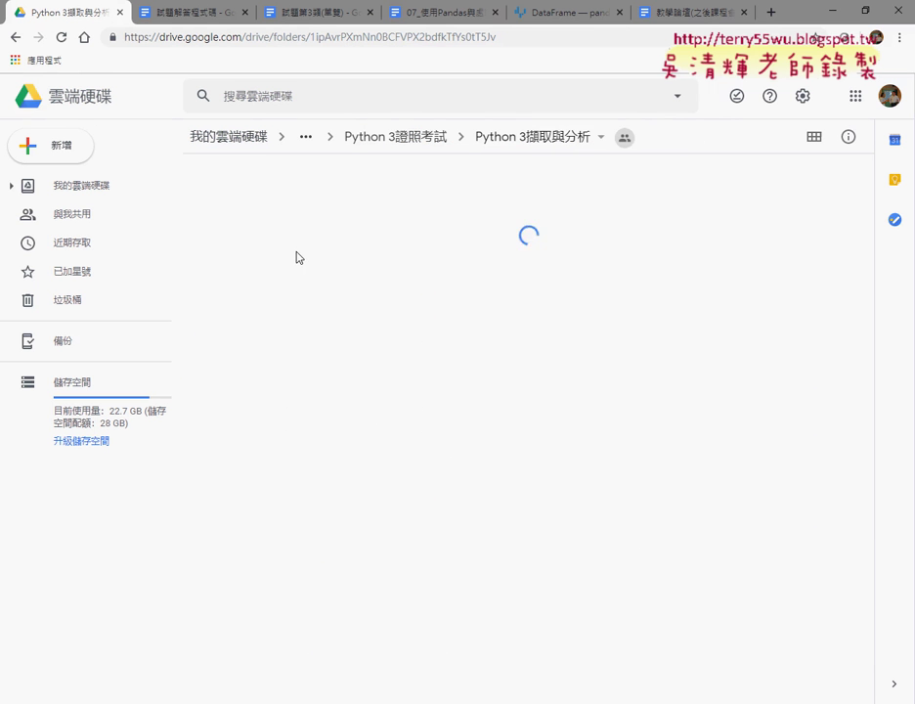
{"action": "left_click", "coordinate": [262, 504]}
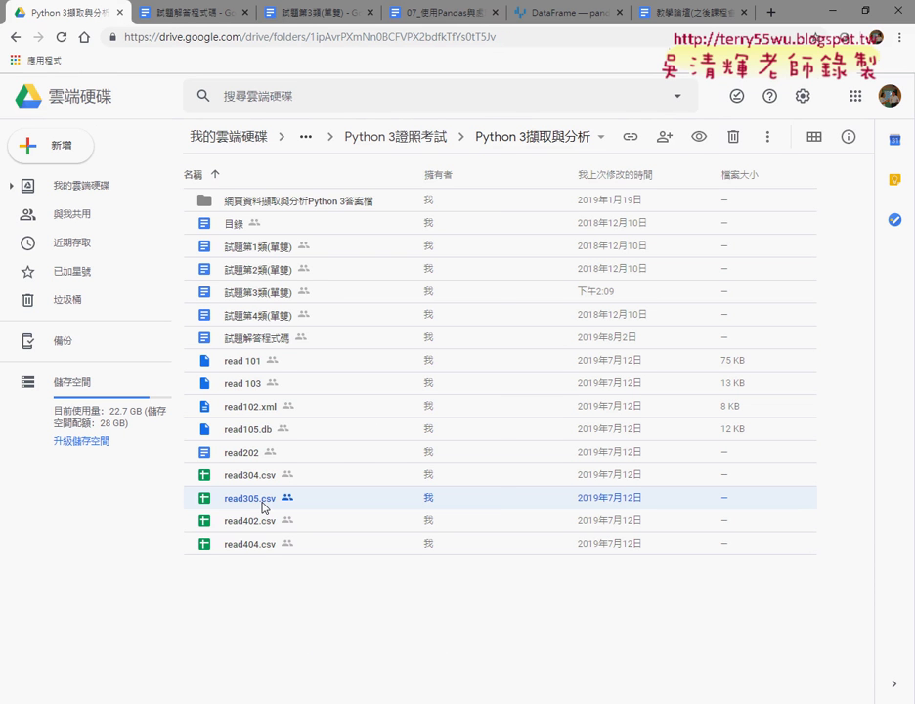
Download read305.csv as an Excel file and open read305.csv.xlsx from its folder.
{"action": "right_click", "coordinate": [264, 508]}
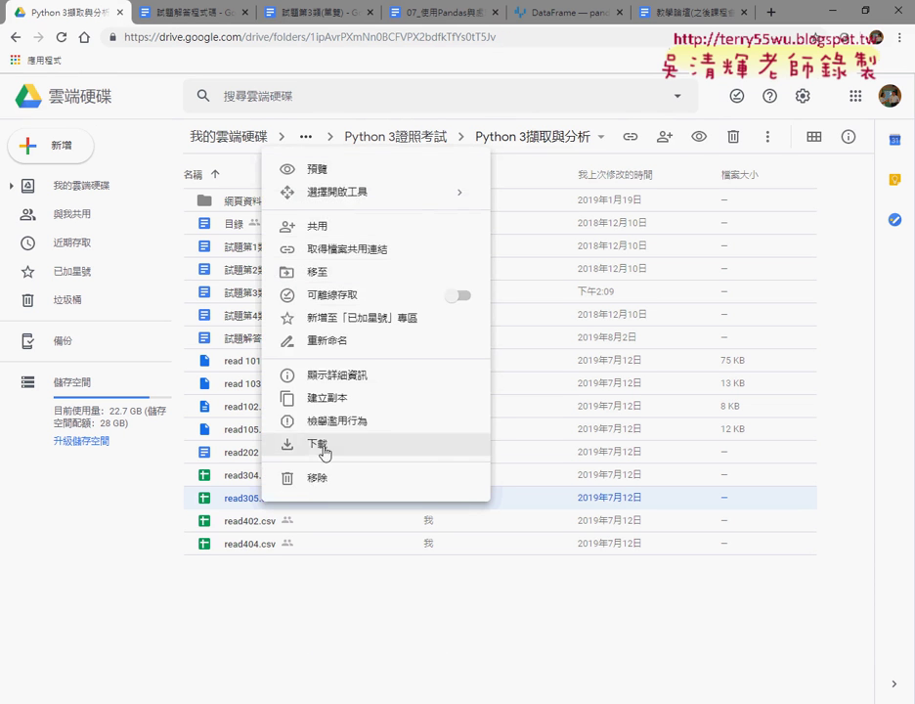
{"action": "left_click", "coordinate": [301, 445]}
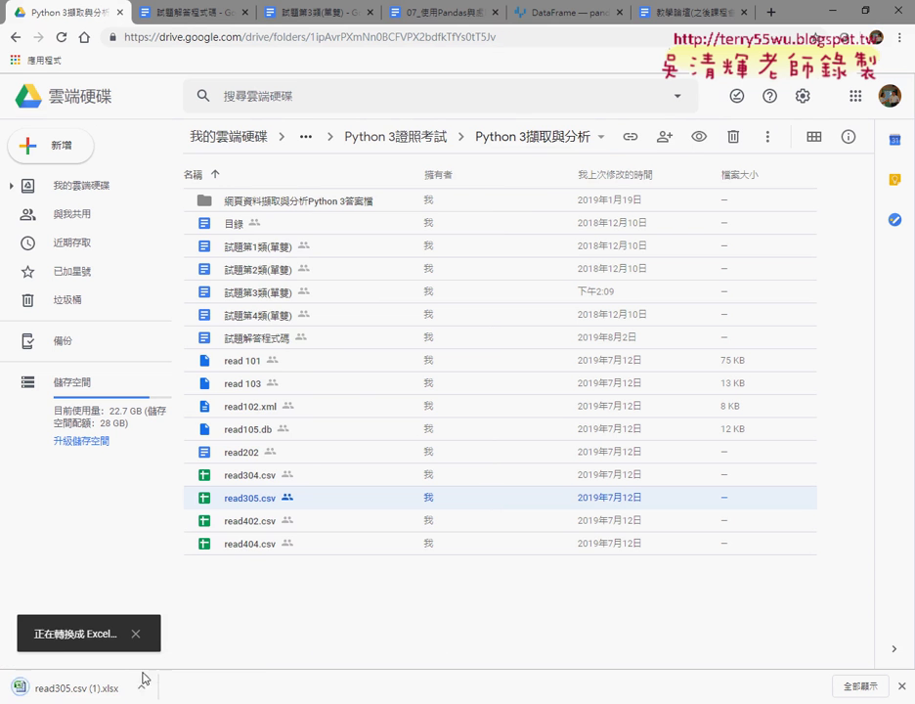
{"action": "left_click", "coordinate": [145, 690]}
{"action": "left_click", "coordinate": [171, 637]}
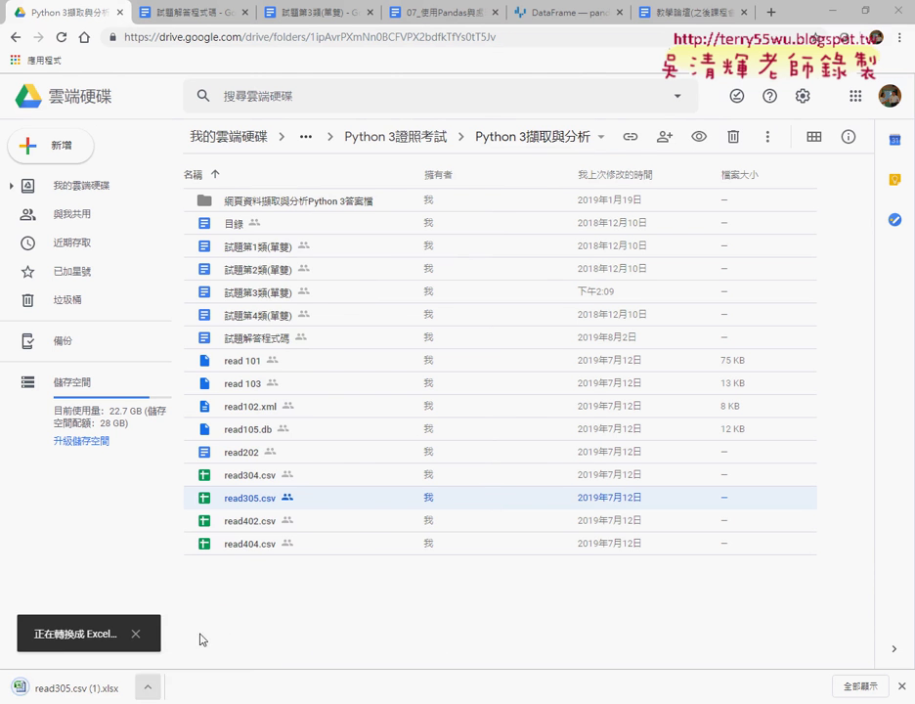
{"action": "scroll", "coordinate": [171, 460], "scroll_direction": "down", "scroll_amount": 3}
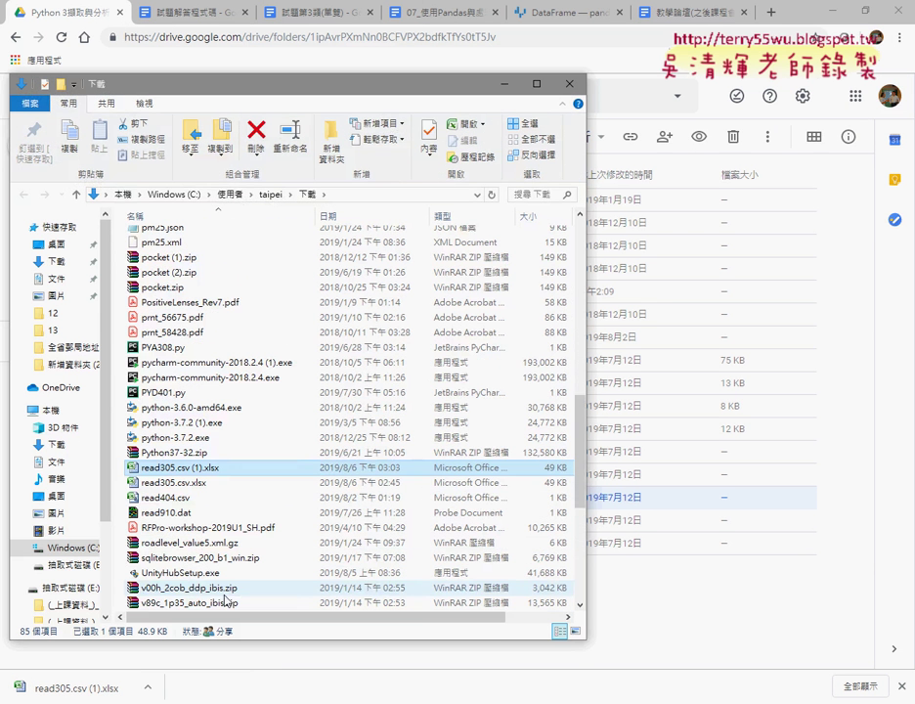
{"action": "double_click", "coordinate": [185, 484]}
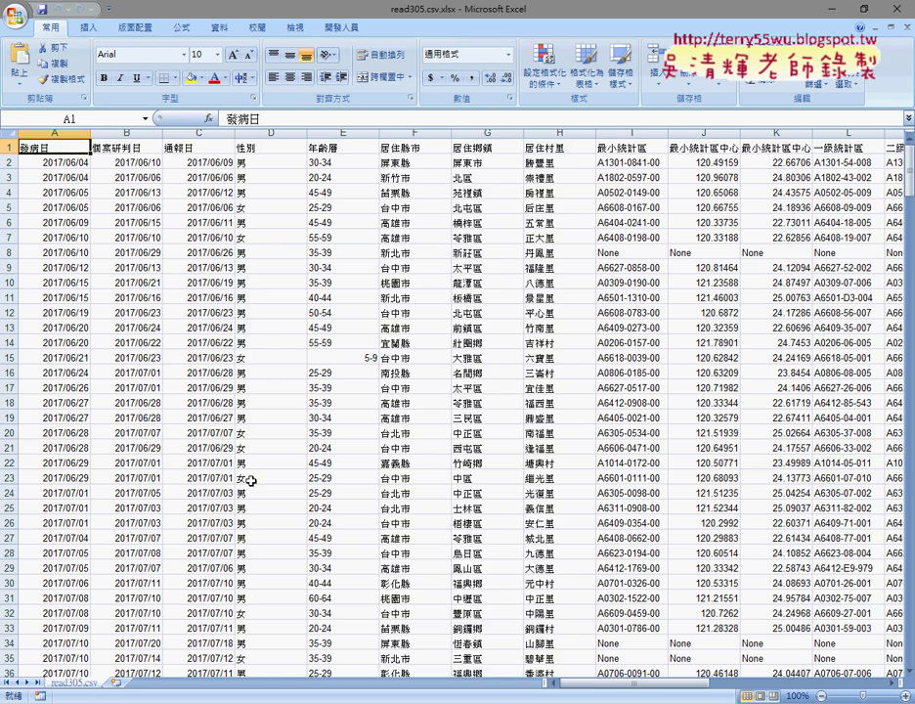
Select the onset-date column A and scroll across the columns to L and back.
{"action": "left_click", "coordinate": [51, 133]}
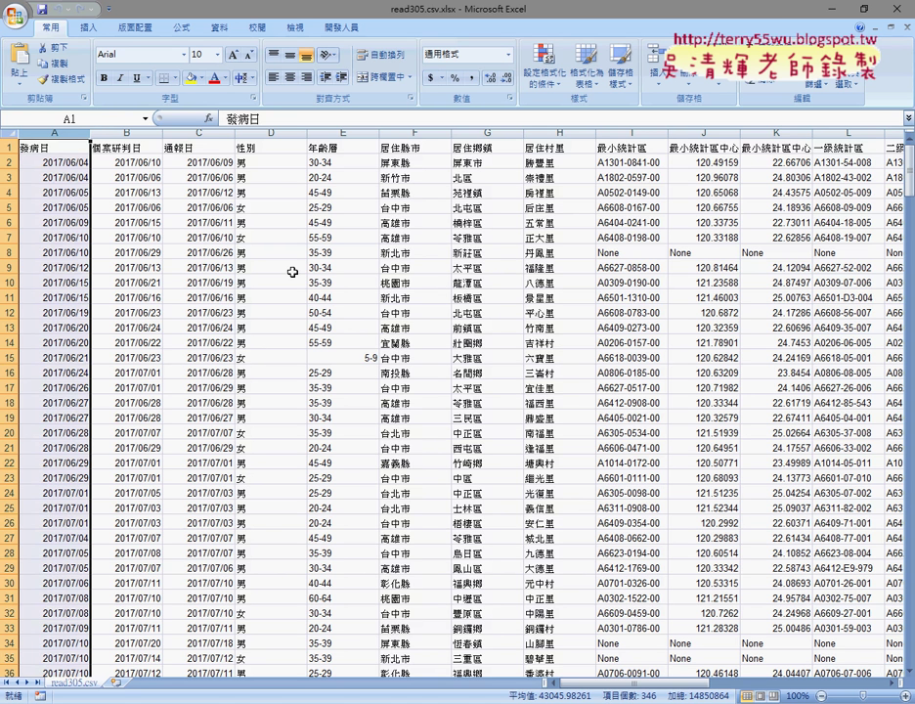
{"action": "left_click_drag", "start_coordinate": [469, 683], "coordinate": [861, 695]}
{"action": "left_click_drag", "start_coordinate": [636, 680], "coordinate": [529, 695]}
Return to the exam 305 task document and clear the read.csv highlight.
{"action": "key", "text": "alt+Tab"}
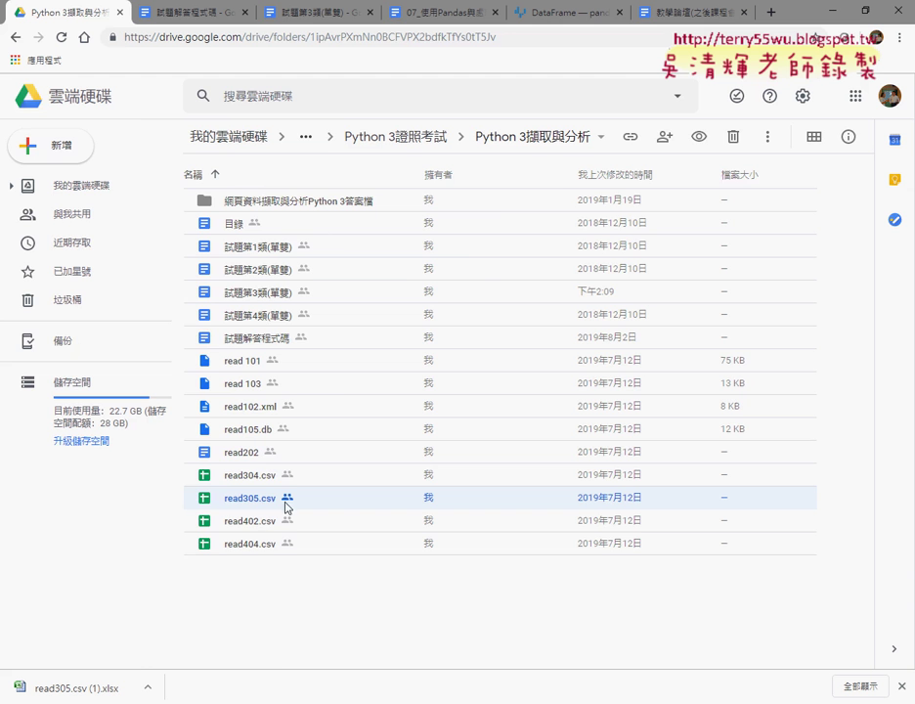
{"action": "left_click", "coordinate": [313, 14]}
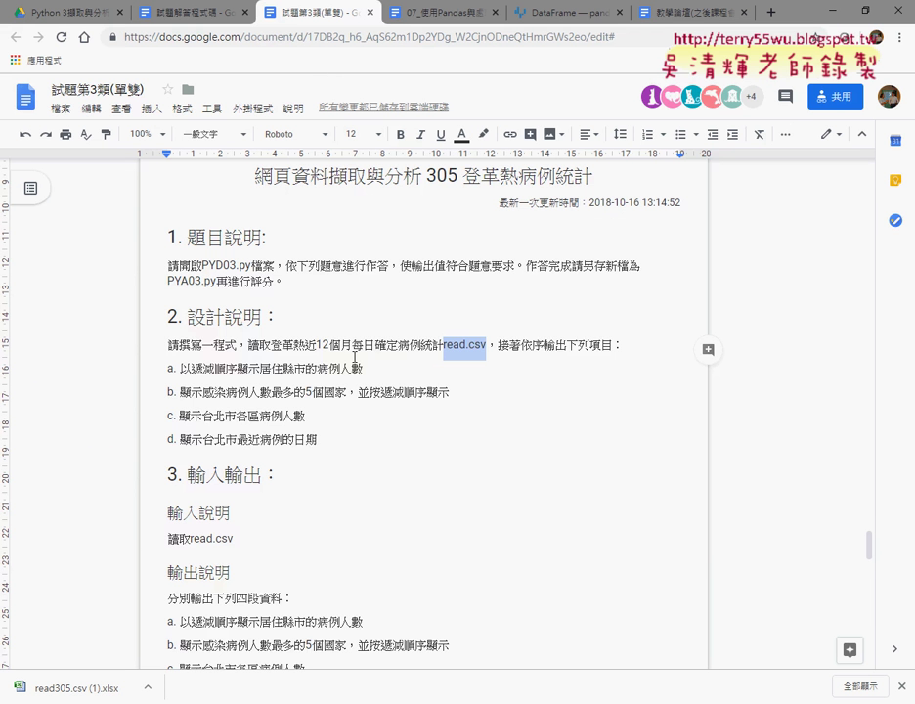
{"action": "left_click", "coordinate": [354, 346]}
{"action": "scroll", "coordinate": [355, 343], "scroll_direction": "down", "scroll_amount": 1}
Highlight outputs a–d, the descending-order phrase in a, and the top-5 infection countries phrase in b.
{"action": "left_click_drag", "start_coordinate": [171, 297], "coordinate": [349, 365]}
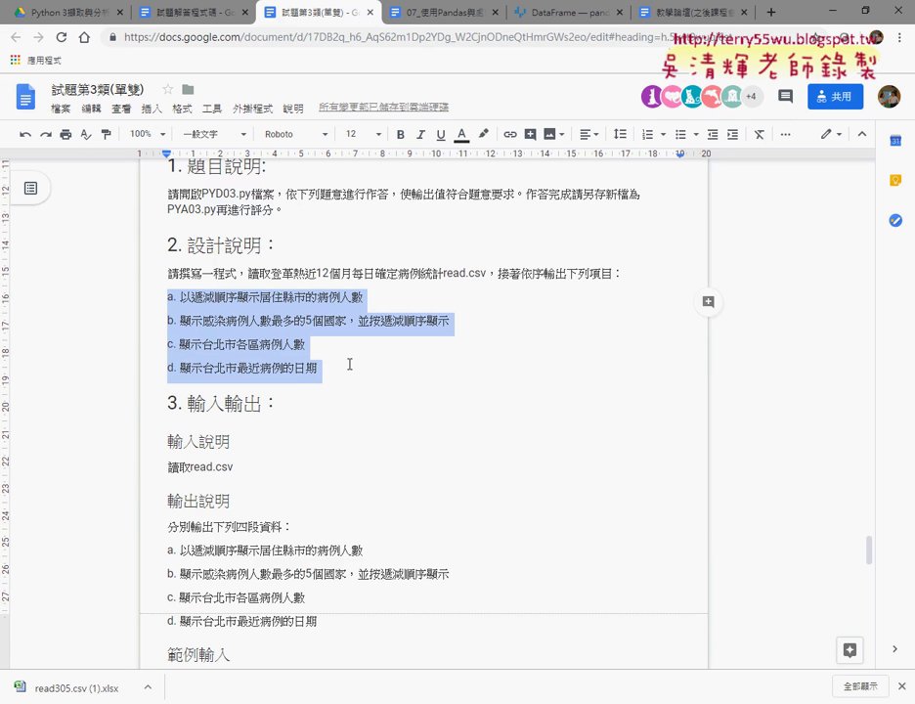
{"action": "left_click_drag", "start_coordinate": [201, 298], "coordinate": [209, 299]}
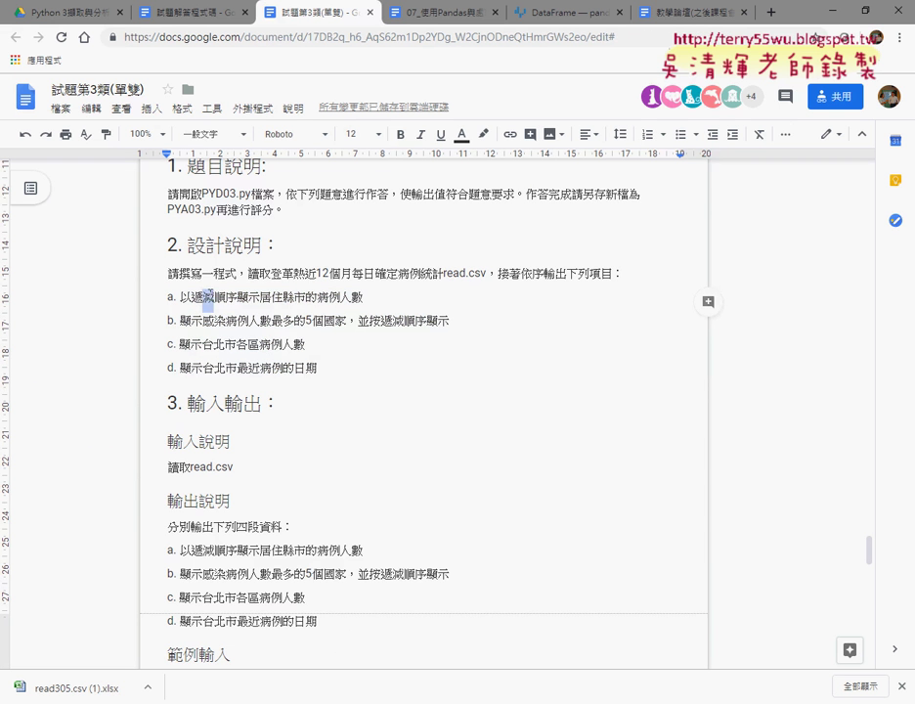
{"action": "left_click_drag", "start_coordinate": [208, 300], "coordinate": [363, 297]}
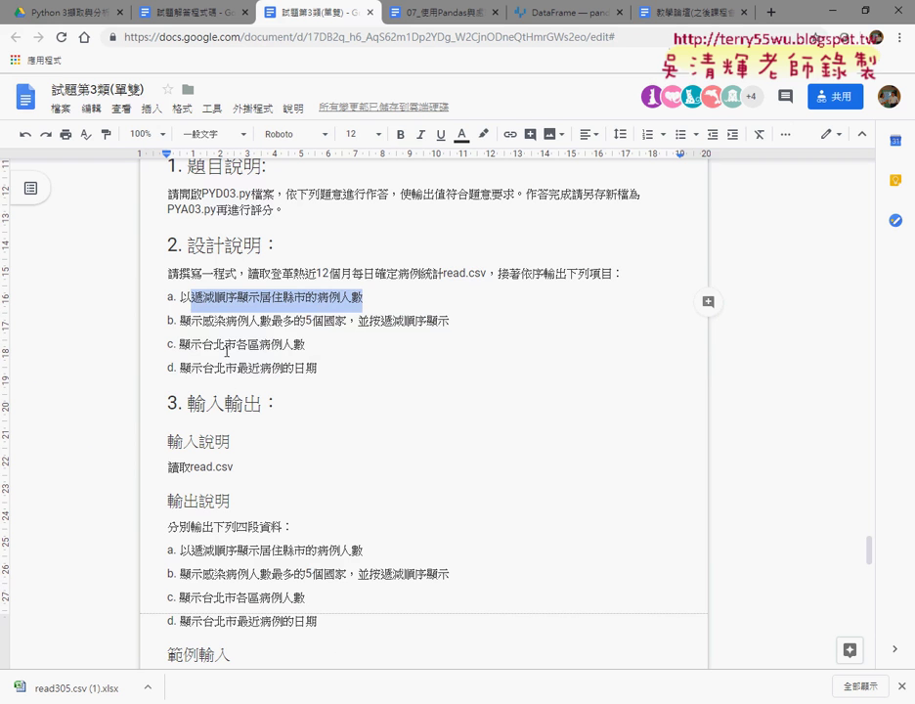
{"action": "double_click", "coordinate": [214, 321]}
{"action": "left_click_drag", "start_coordinate": [223, 321], "coordinate": [343, 315]}
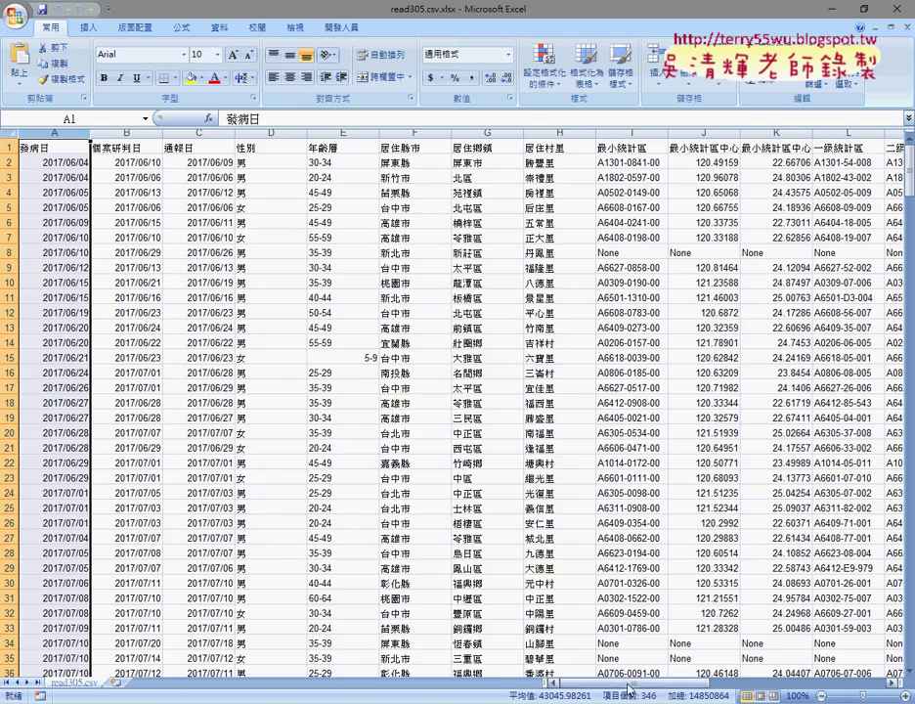
{"action": "left_click_drag", "start_coordinate": [638, 686], "coordinate": [685, 687]}
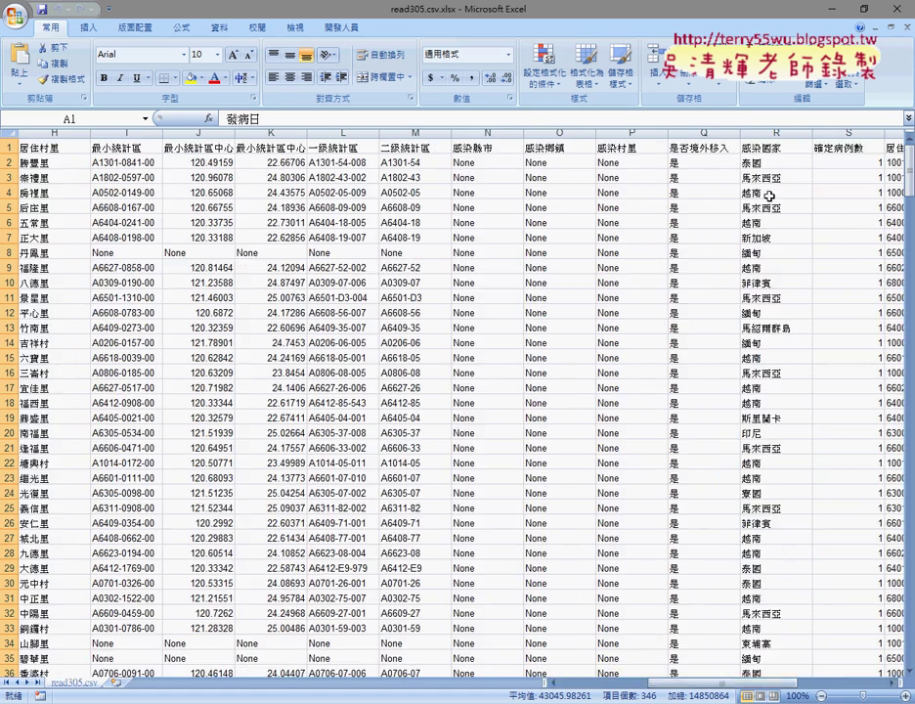
{"action": "left_click", "coordinate": [778, 135]}
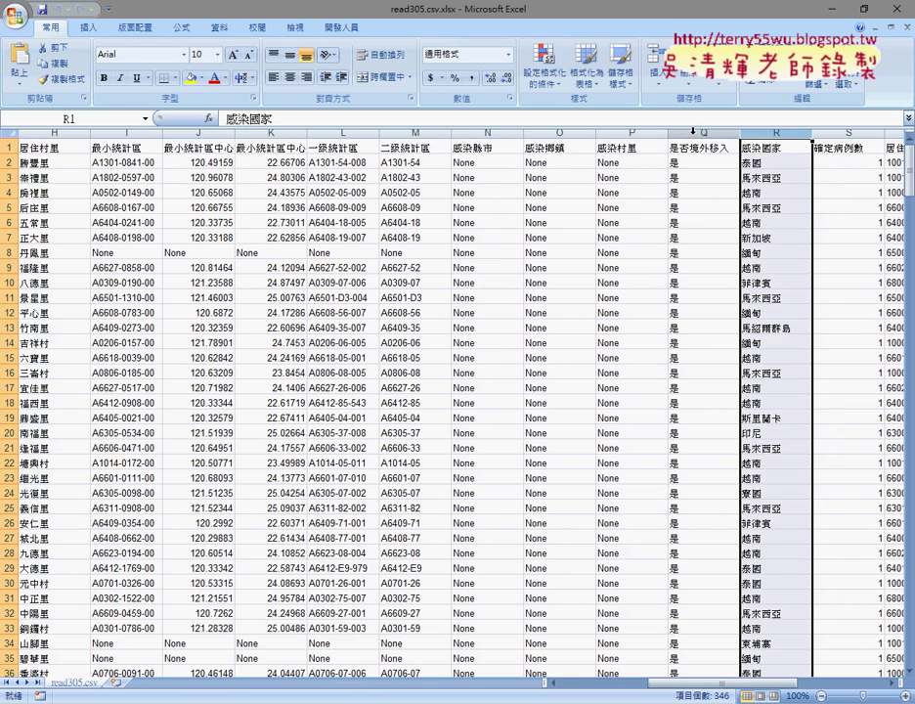
{"action": "left_click", "coordinate": [773, 163]}
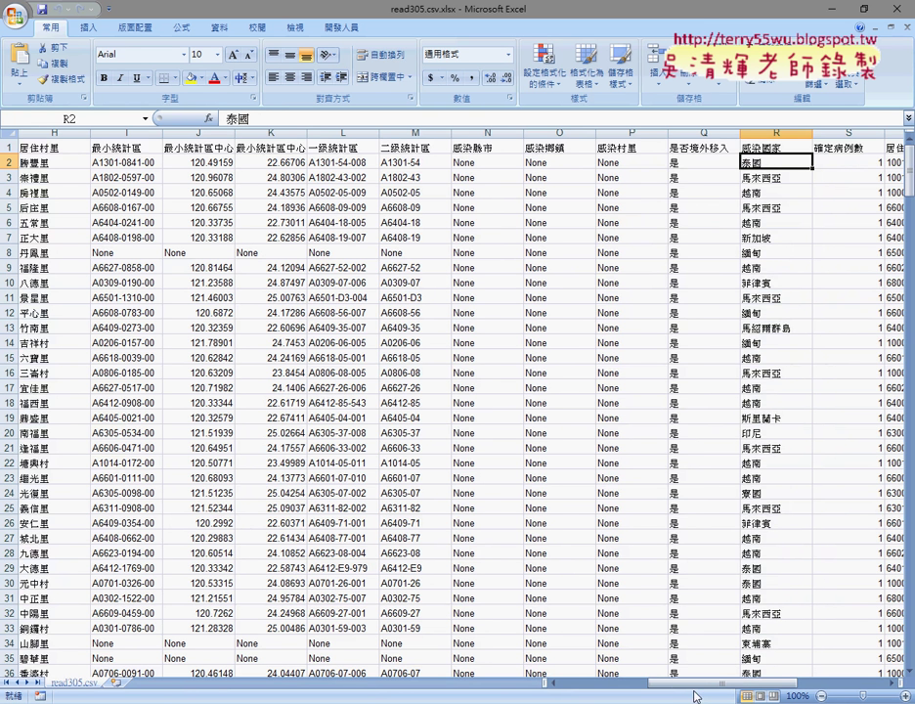
{"action": "left_click_drag", "start_coordinate": [695, 683], "coordinate": [789, 686]}
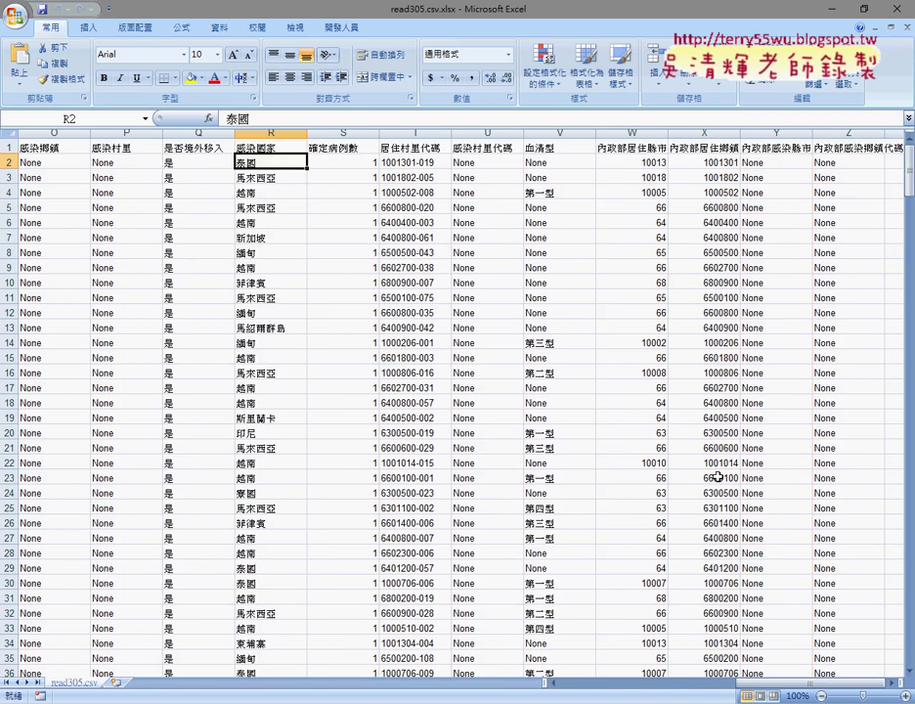
{"action": "left_click_drag", "start_coordinate": [789, 685], "coordinate": [567, 694]}
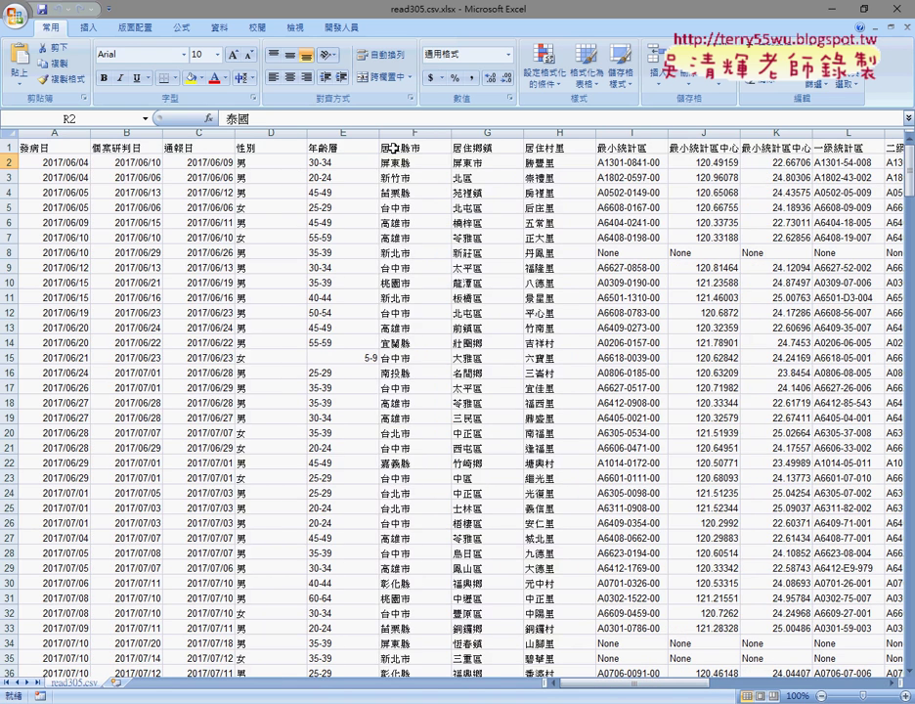
{"action": "left_click", "coordinate": [411, 134]}
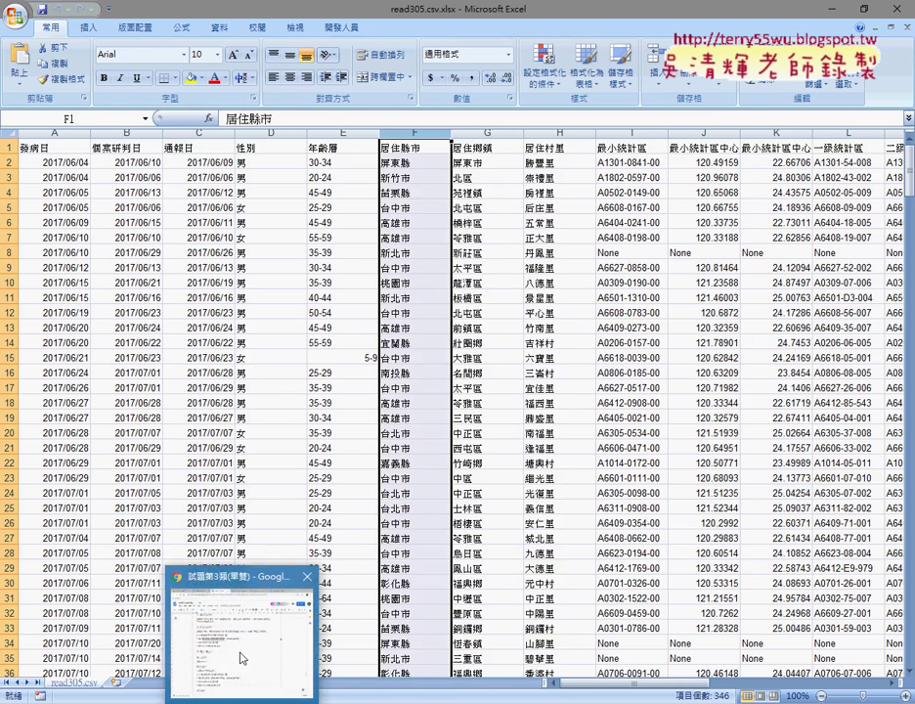
{"action": "left_click", "coordinate": [246, 670]}
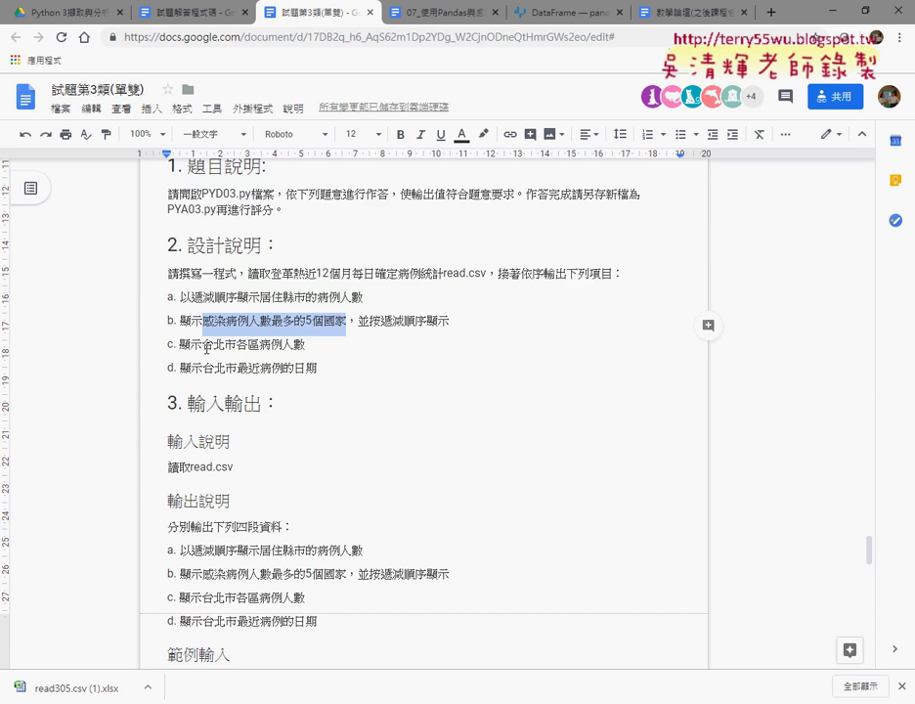
{"action": "left_click_drag", "start_coordinate": [203, 344], "coordinate": [258, 345]}
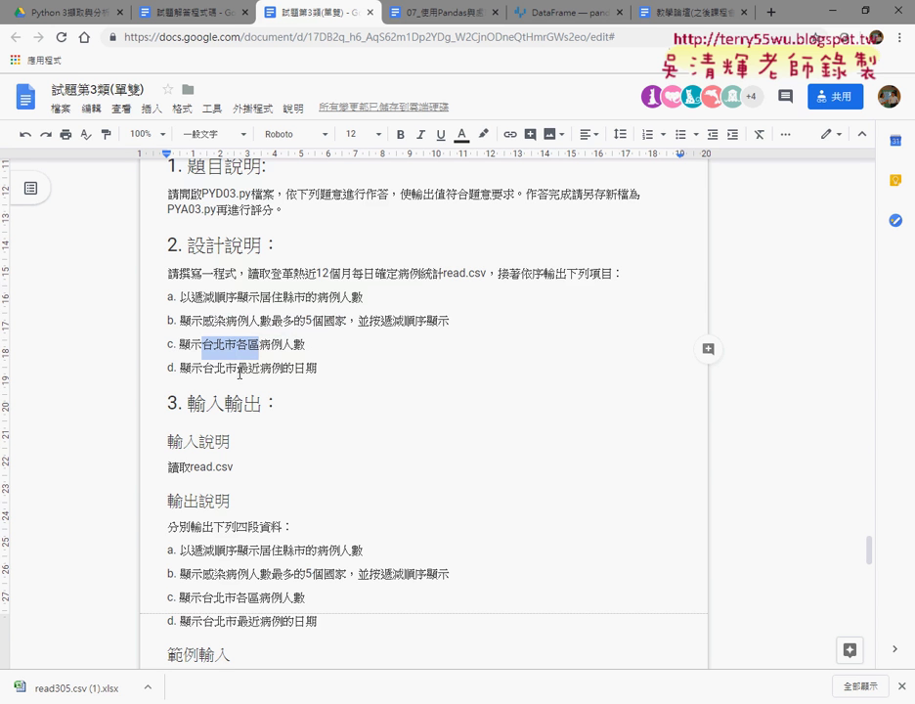
{"action": "left_click_drag", "start_coordinate": [203, 368], "coordinate": [317, 368]}
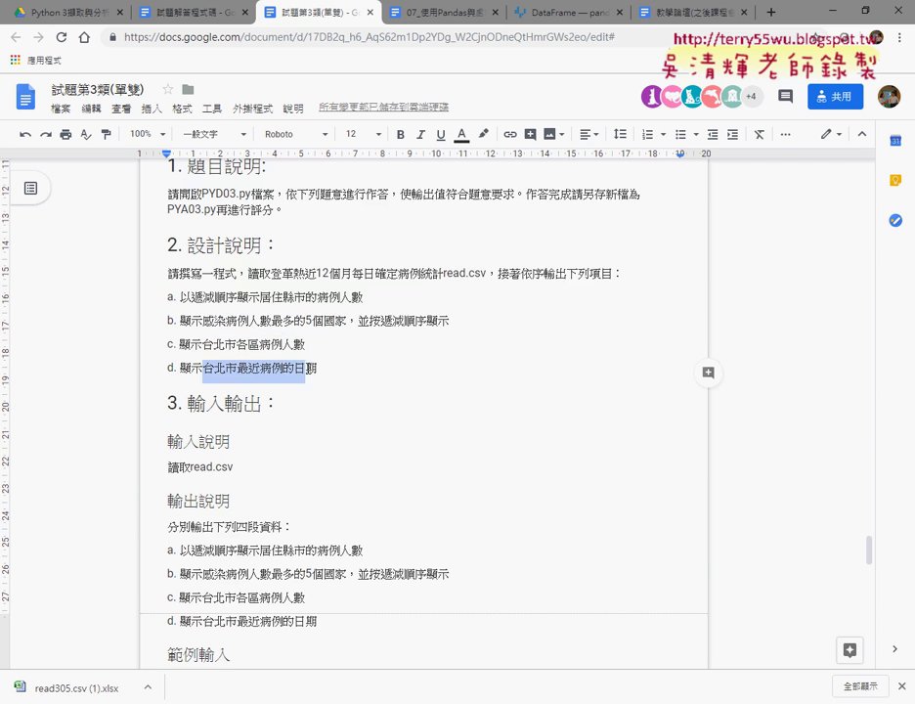
{"action": "key", "text": "alt+Tab"}
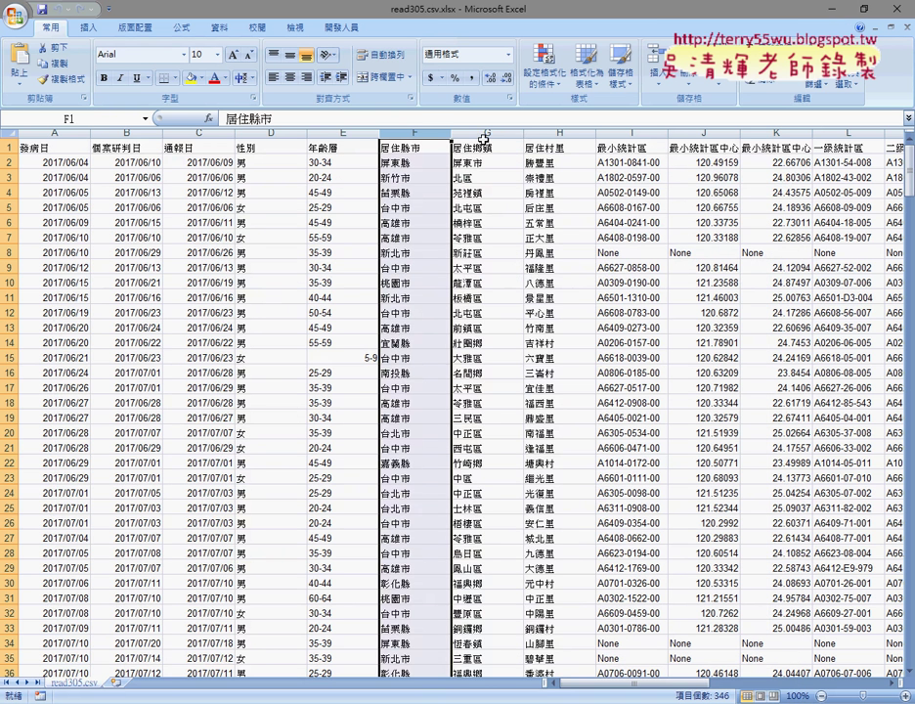
Select the 居住鄉鎮 and 居住縣市 columns and the F1 header, then show the 資料 (Data) tab.
{"action": "left_click", "coordinate": [486, 133]}
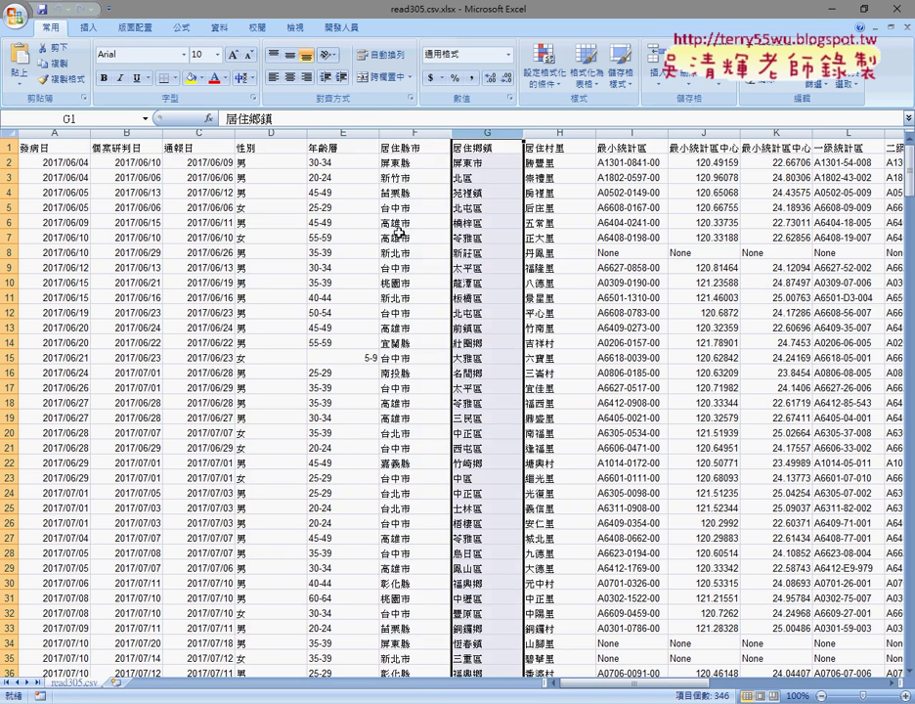
{"action": "left_click", "coordinate": [410, 133]}
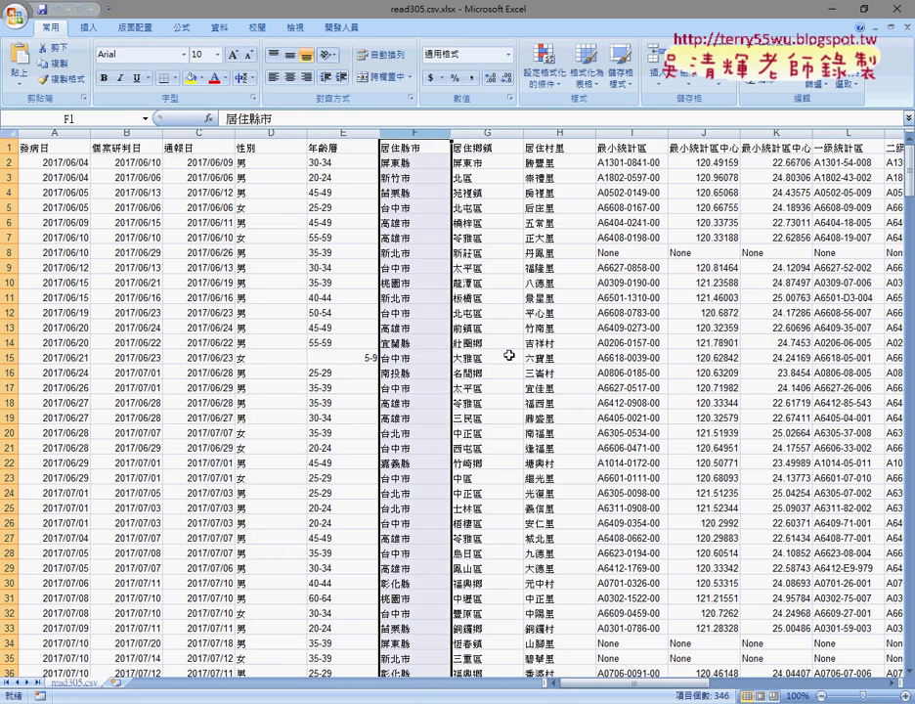
{"action": "left_click", "coordinate": [414, 148]}
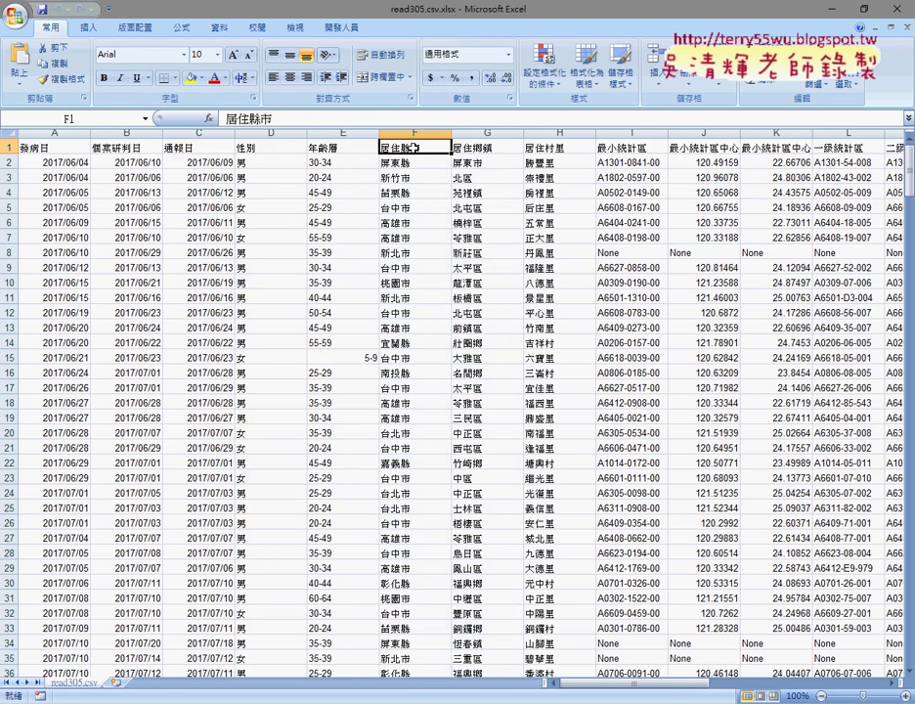
{"action": "left_click", "coordinate": [219, 28]}
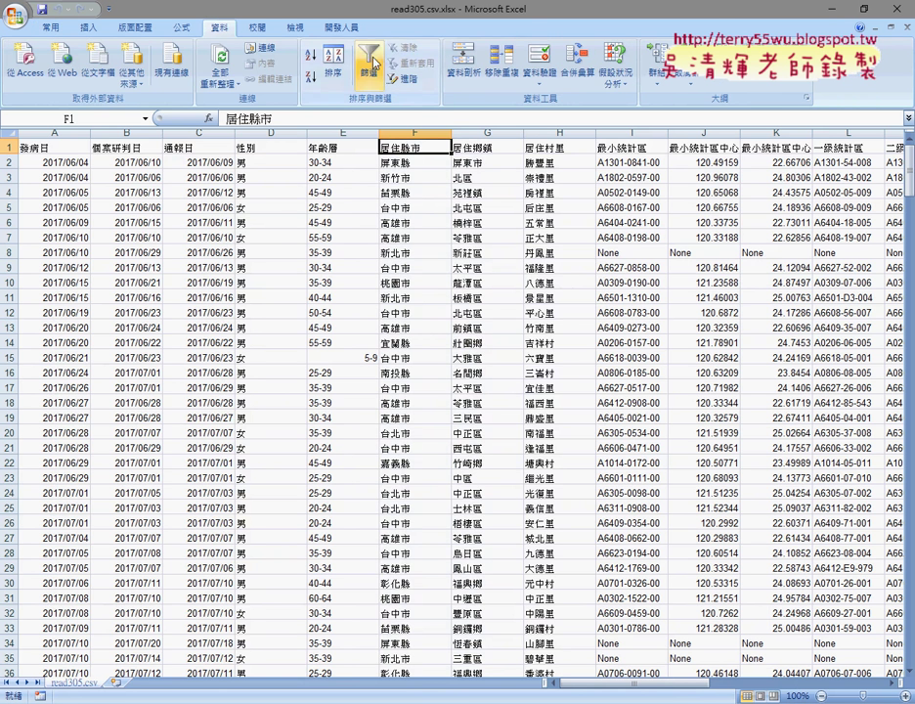
{"action": "left_click", "coordinate": [369, 61]}
{"action": "left_click", "coordinate": [444, 146]}
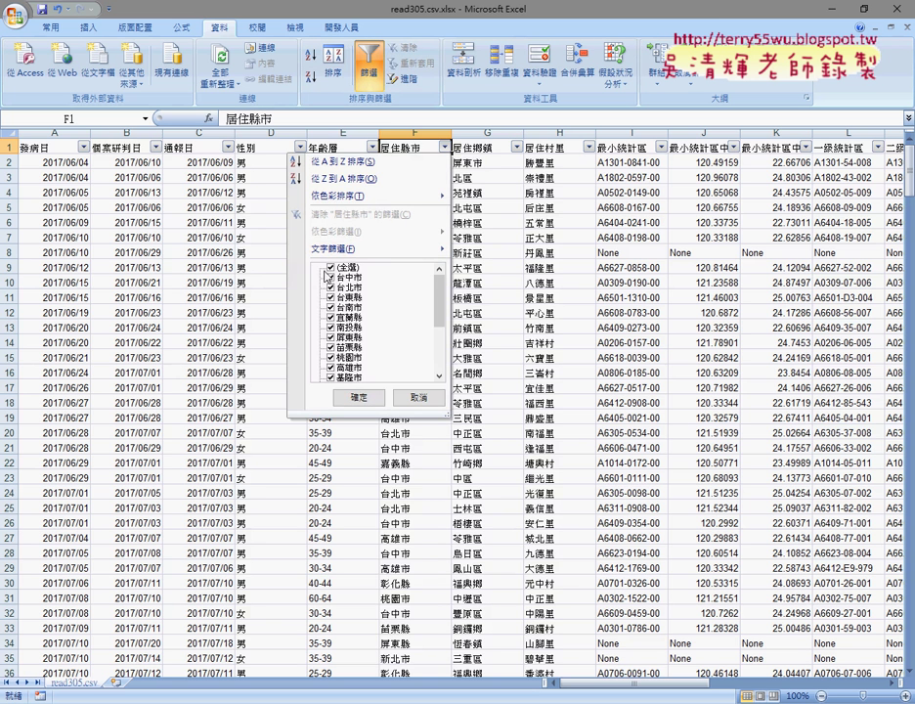
{"action": "left_click", "coordinate": [333, 267]}
{"action": "left_click", "coordinate": [333, 288]}
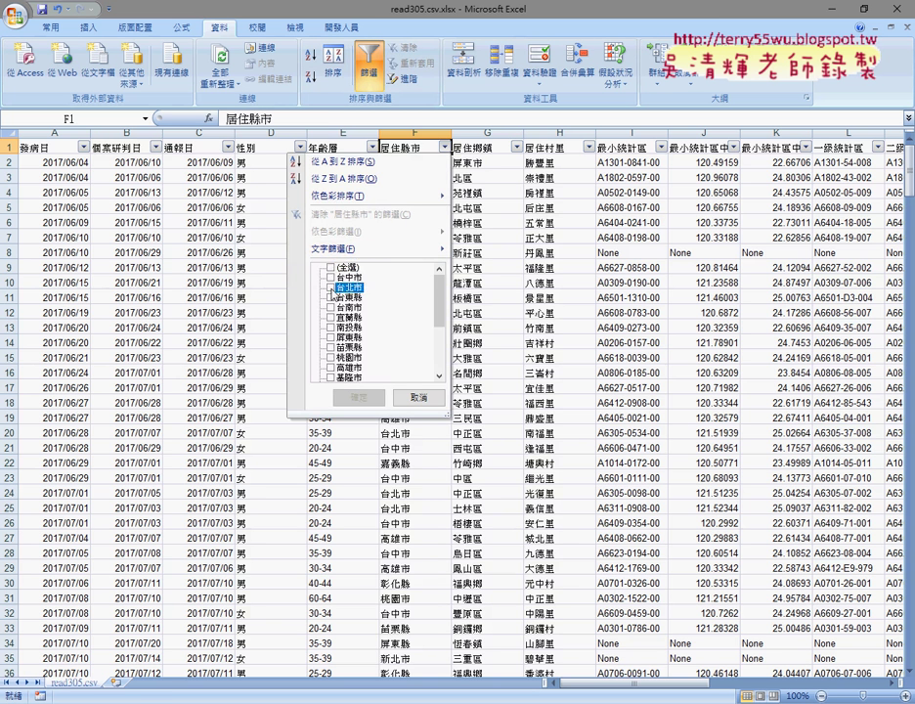
{"action": "left_click", "coordinate": [361, 397]}
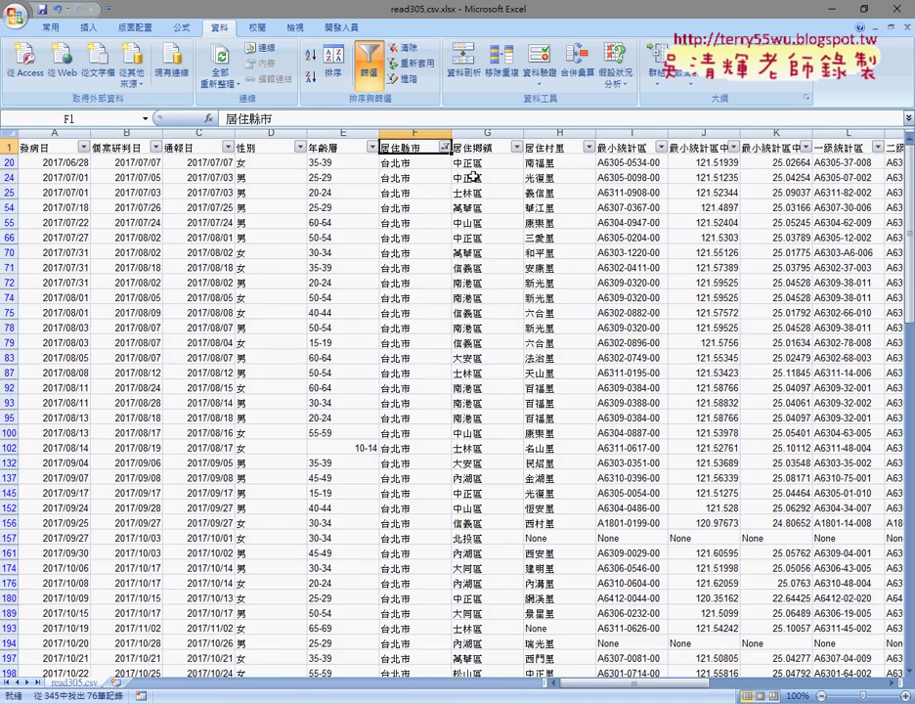
{"action": "scroll", "coordinate": [391, 342], "scroll_direction": "down", "scroll_amount": 5}
{"action": "scroll", "coordinate": [411, 294], "scroll_direction": "down", "scroll_amount": 2}
{"action": "scroll", "coordinate": [476, 179], "scroll_direction": "up", "scroll_amount": 7}
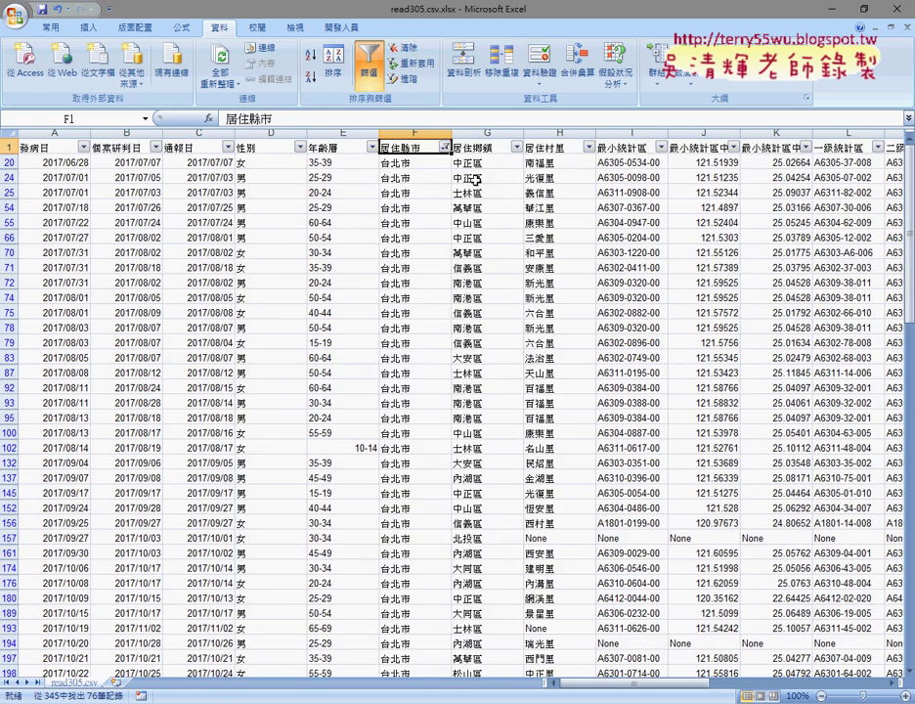
{"action": "left_click", "coordinate": [517, 147]}
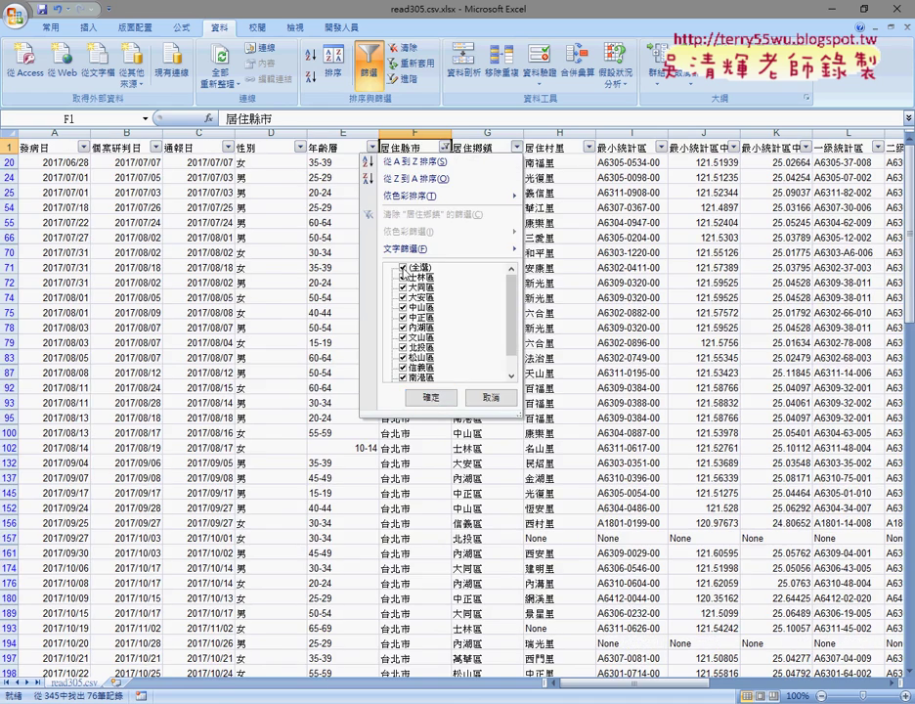
{"action": "left_click", "coordinate": [402, 267]}
{"action": "left_click", "coordinate": [402, 278]}
{"action": "left_click", "coordinate": [431, 398]}
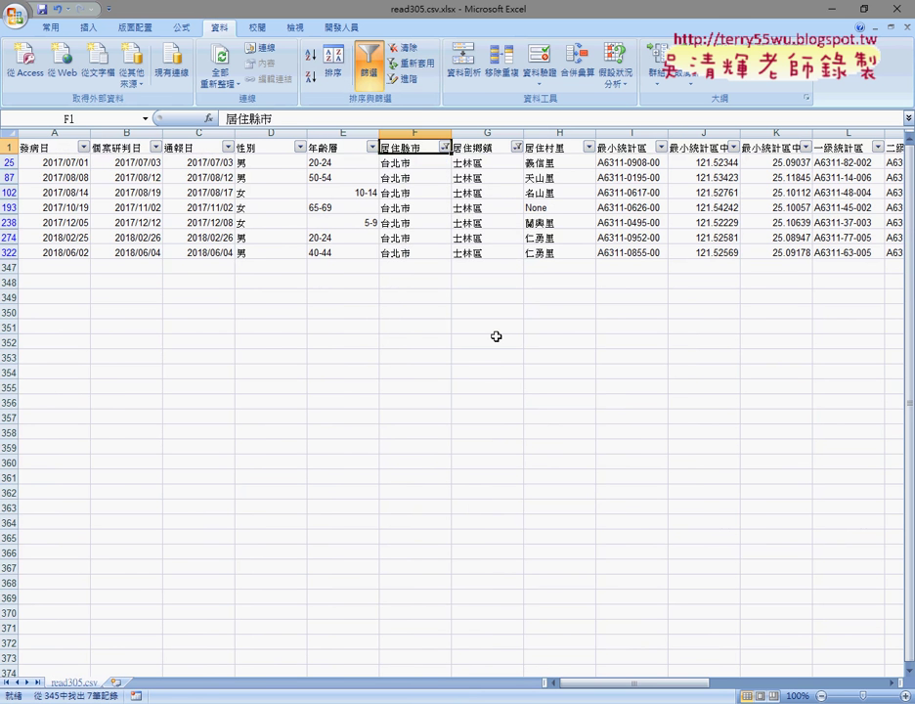
{"action": "left_click", "coordinate": [368, 61]}
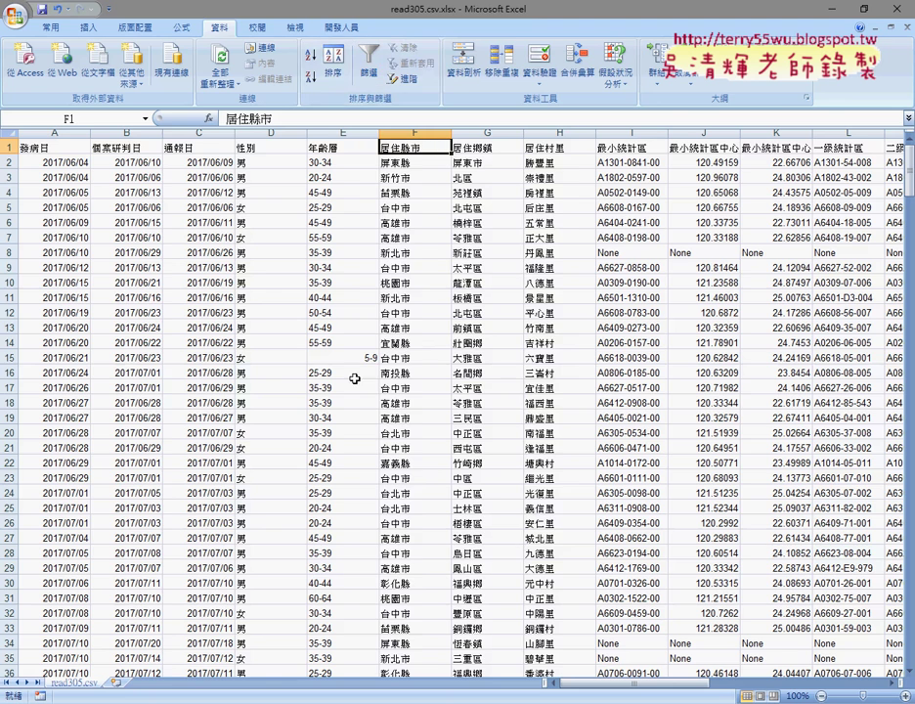
Highlight required outputs a through d in the task, then view the PYA305.py solution in Eclipse.
{"action": "key", "text": "alt+Tab"}
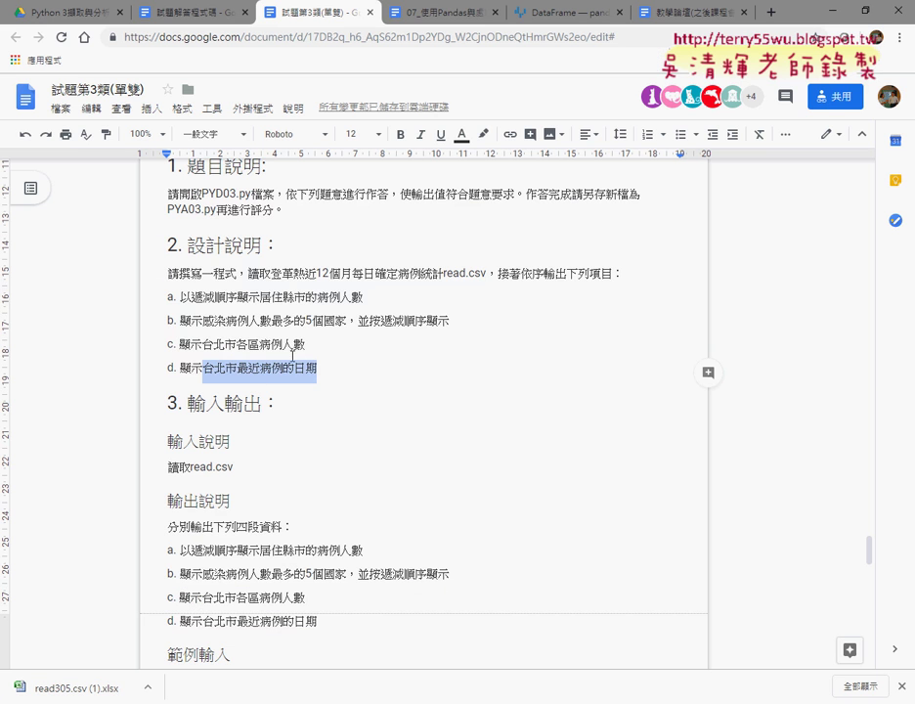
{"action": "left_click", "coordinate": [349, 367]}
{"action": "left_click_drag", "start_coordinate": [349, 367], "coordinate": [172, 298]}
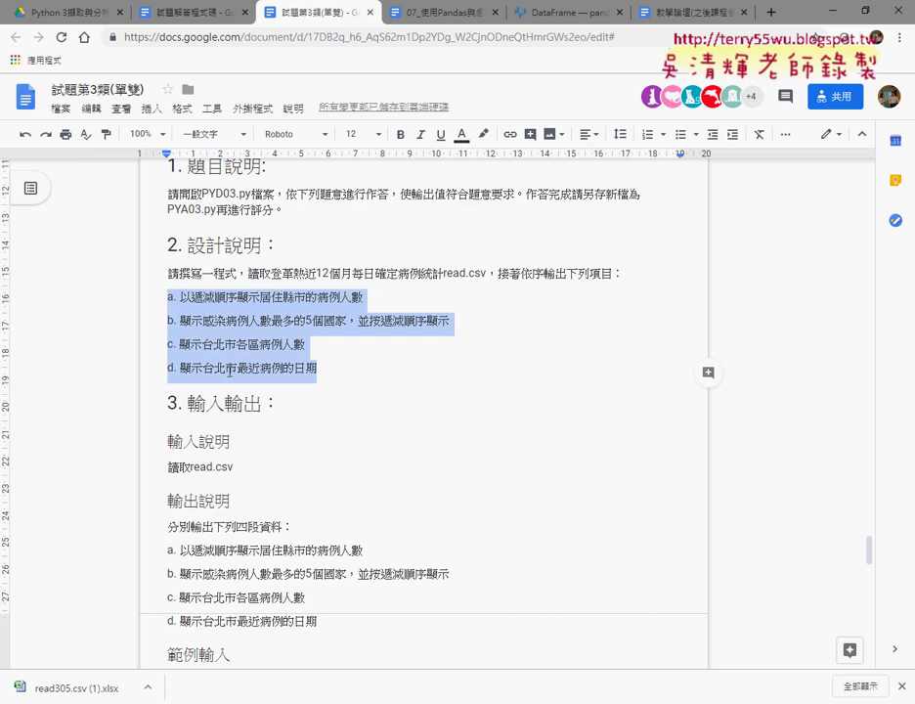
{"action": "key", "text": "alt+Tab"}
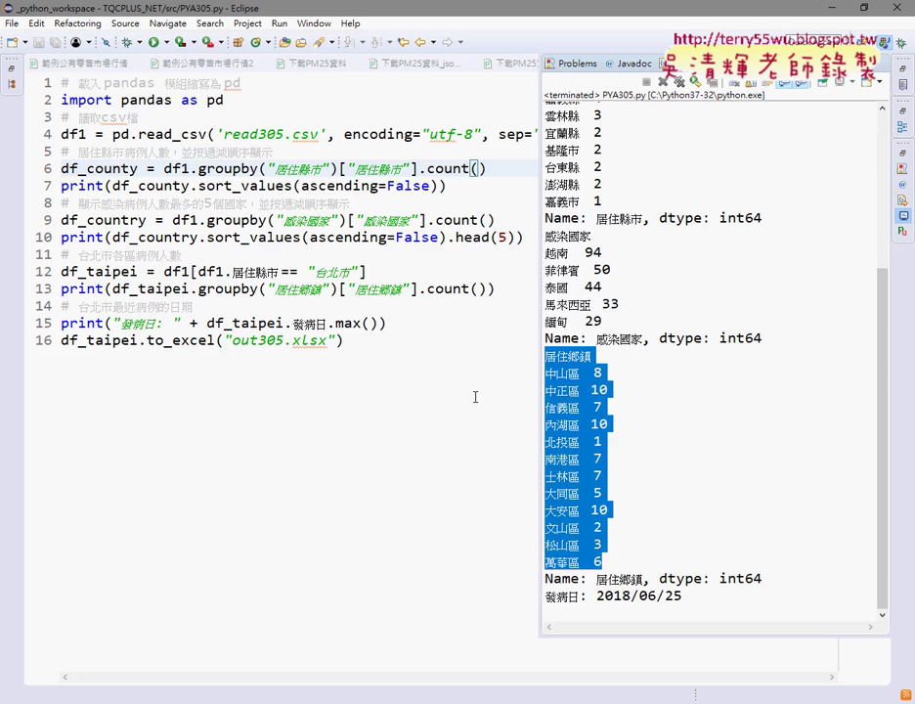